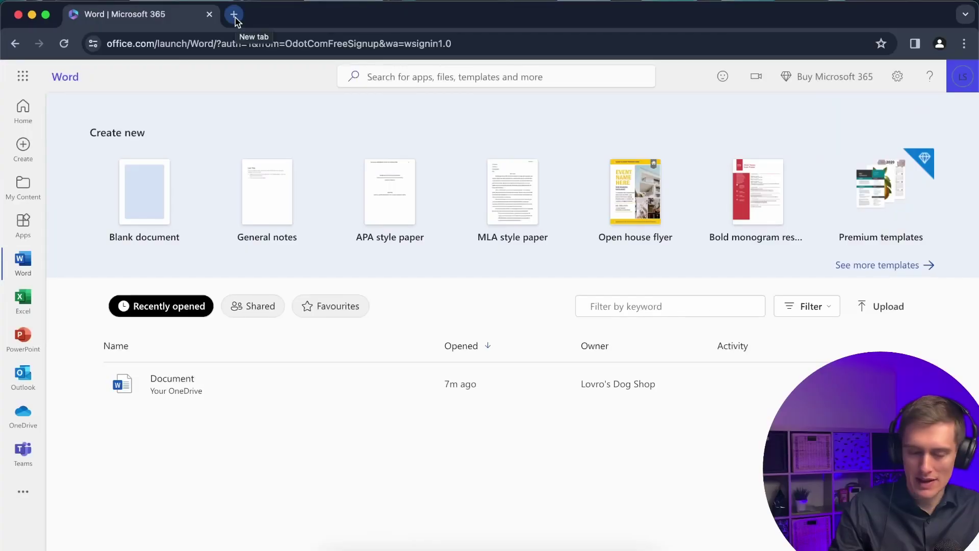
# Search Google for 'dynamics 365' in a new tab, accepting the cookie prompt.
pyautogui.click(234, 15)
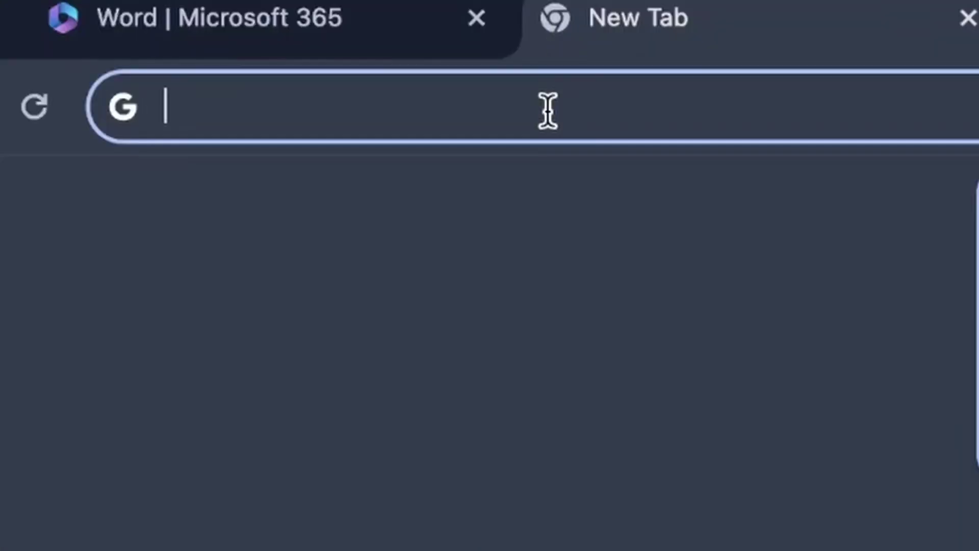
pyautogui.write('dynamics 365')
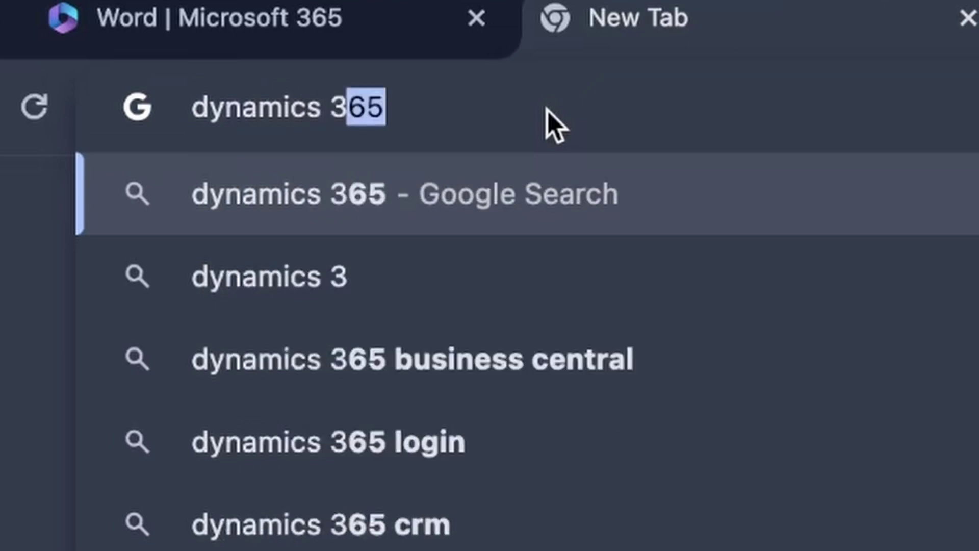
pyautogui.press('Return')
pyautogui.click(549, 537)
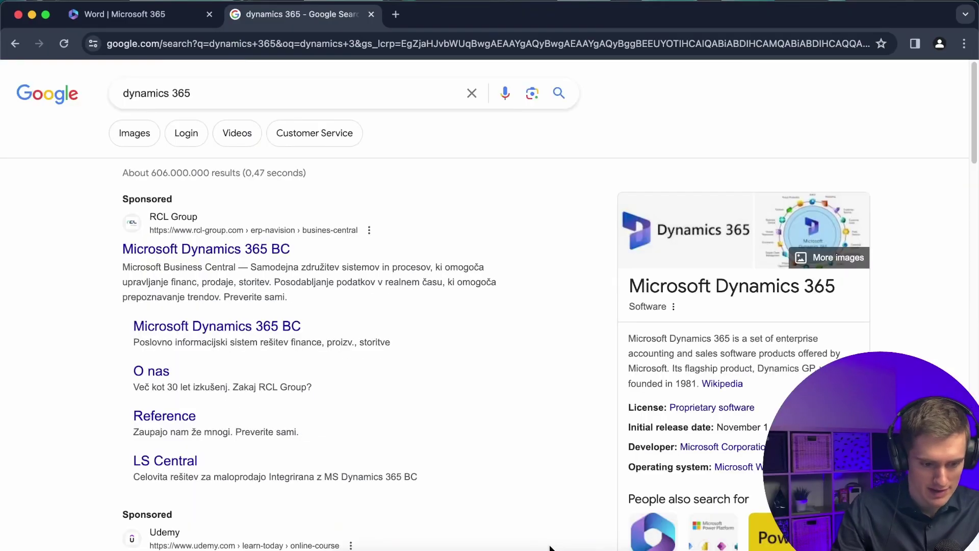
# Open Microsoft's Dynamics 365 business applications result and go to its free-trial page.
pyautogui.scroll(-8, 300, 313)
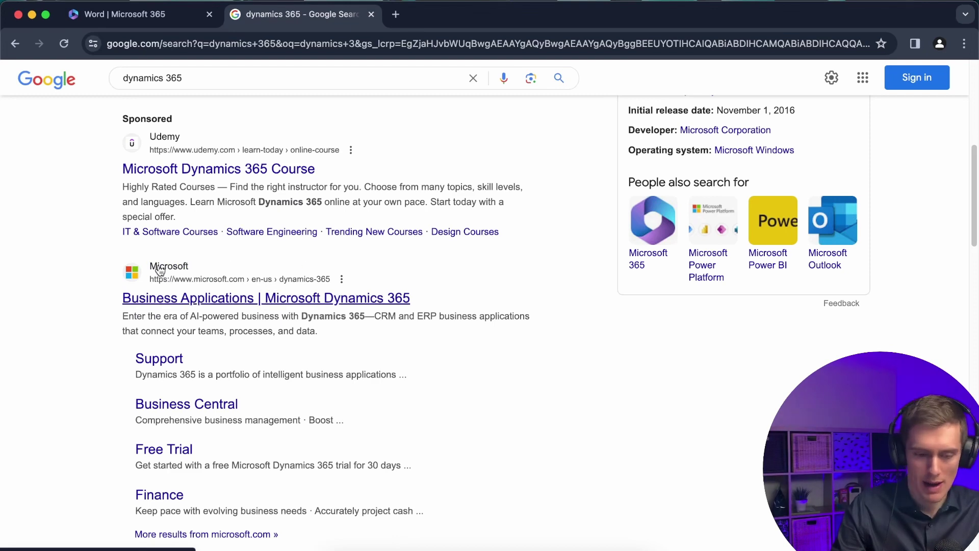
pyautogui.click(249, 301)
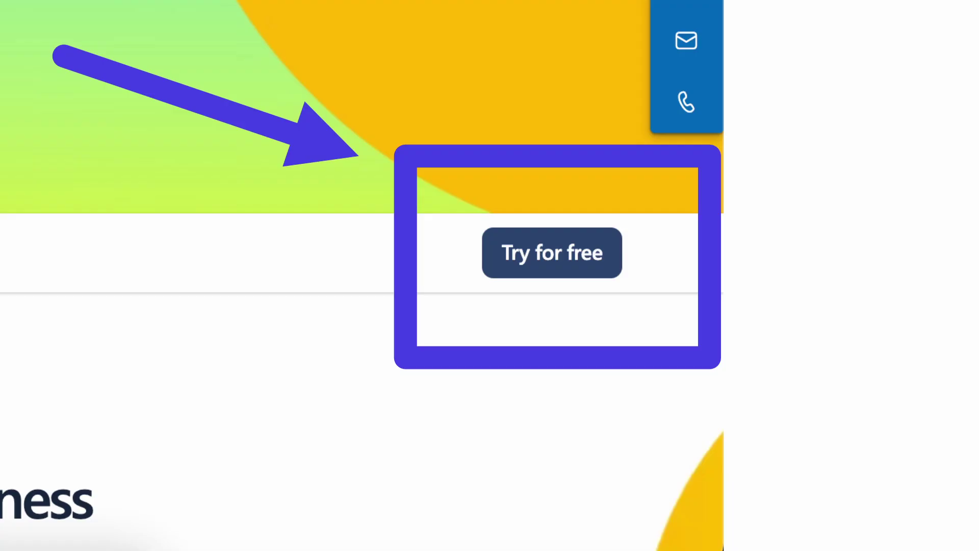
pyautogui.click(552, 252)
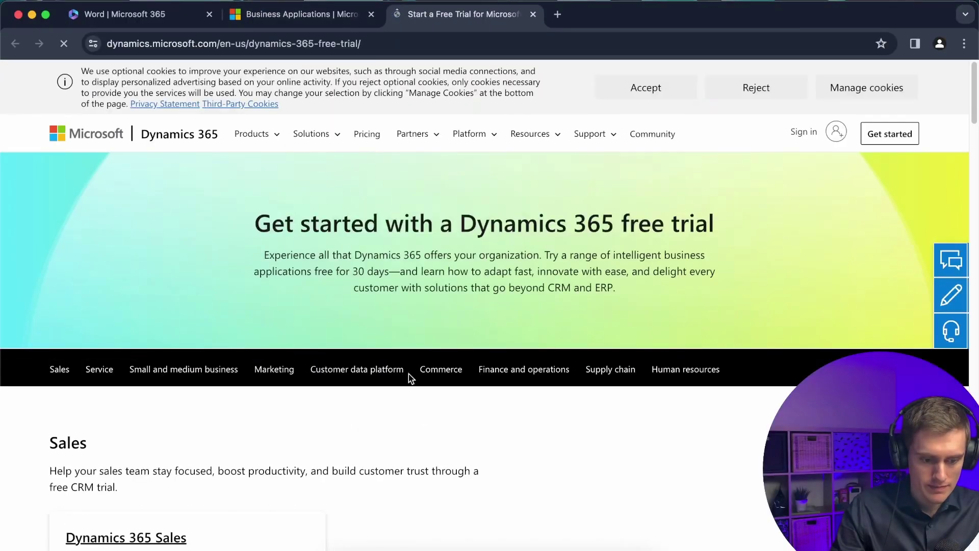
pyautogui.scroll(-7, 400, 393)
pyautogui.scroll(4, 400, 393)
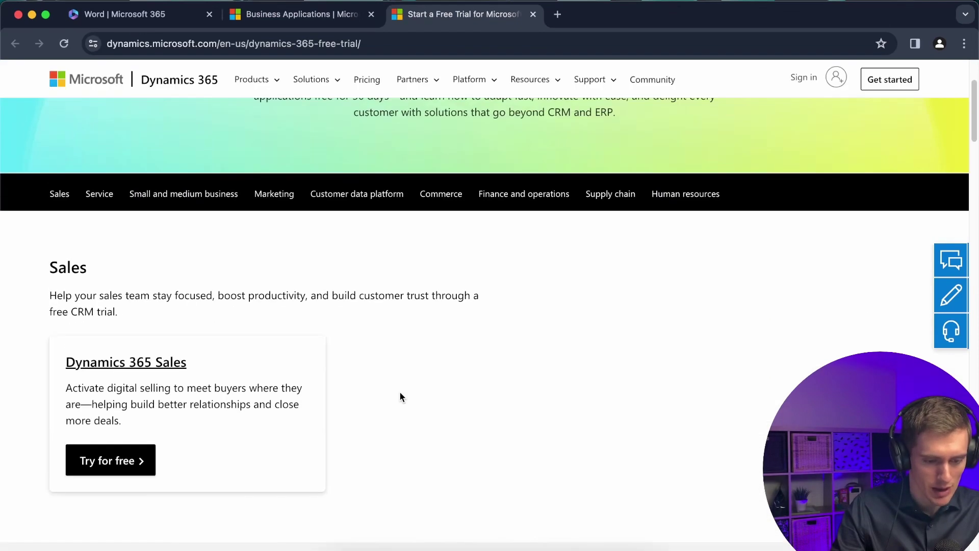
pyautogui.scroll(-2, 400, 391)
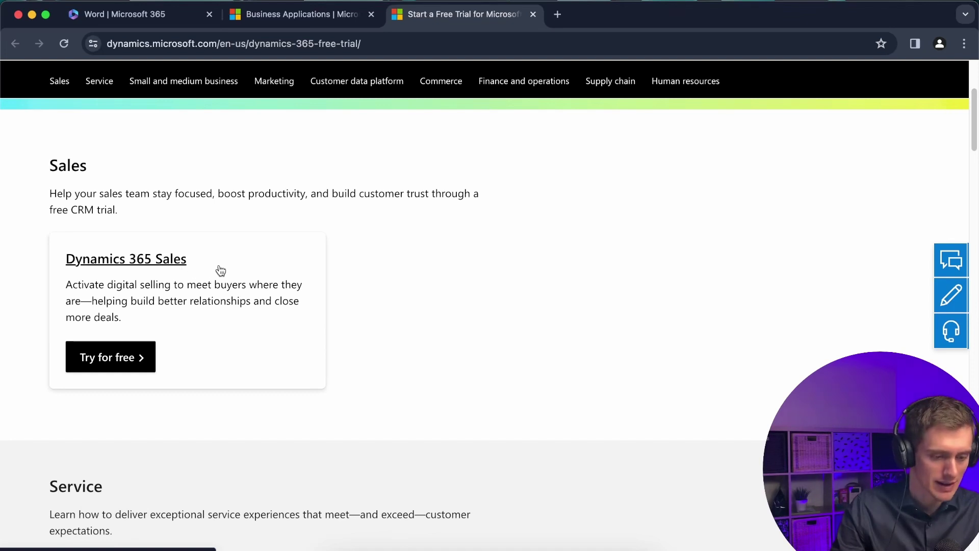
pyautogui.scroll(-5, 345, 299)
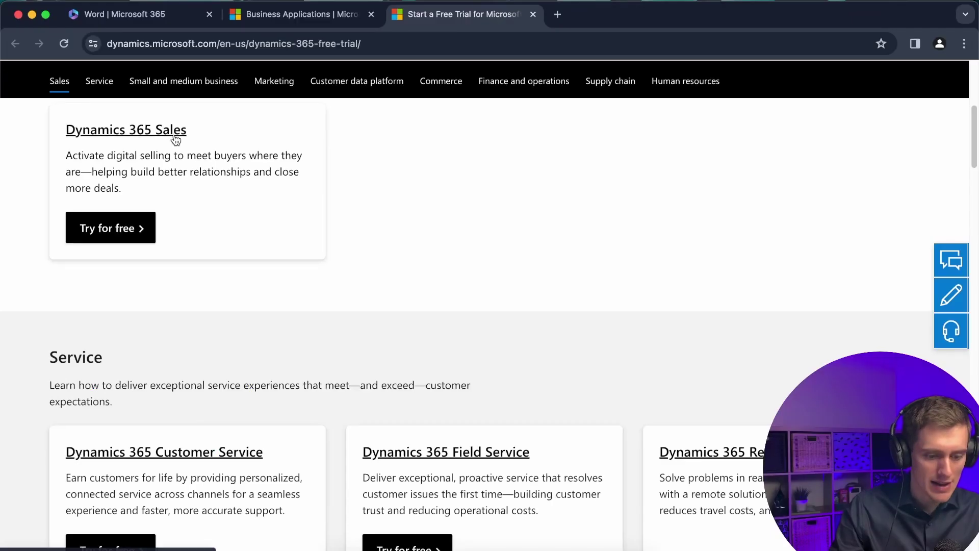
pyautogui.scroll(-10, 507, 442)
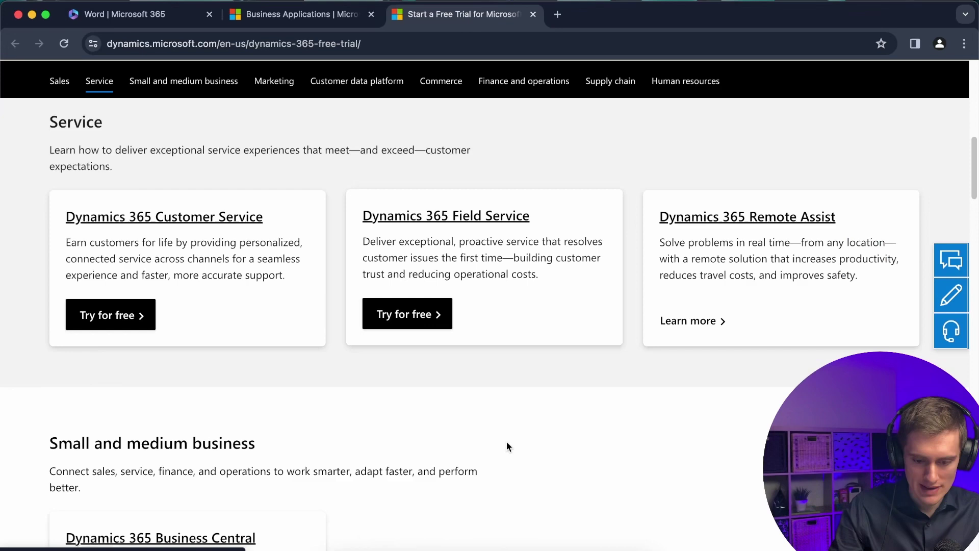
pyautogui.scroll(-5, 507, 446)
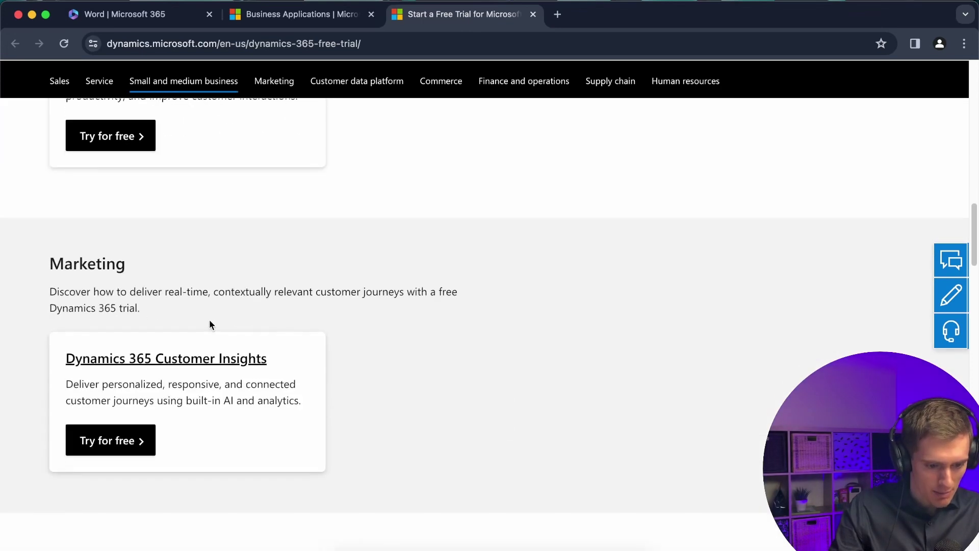
pyautogui.scroll(-4, 340, 403)
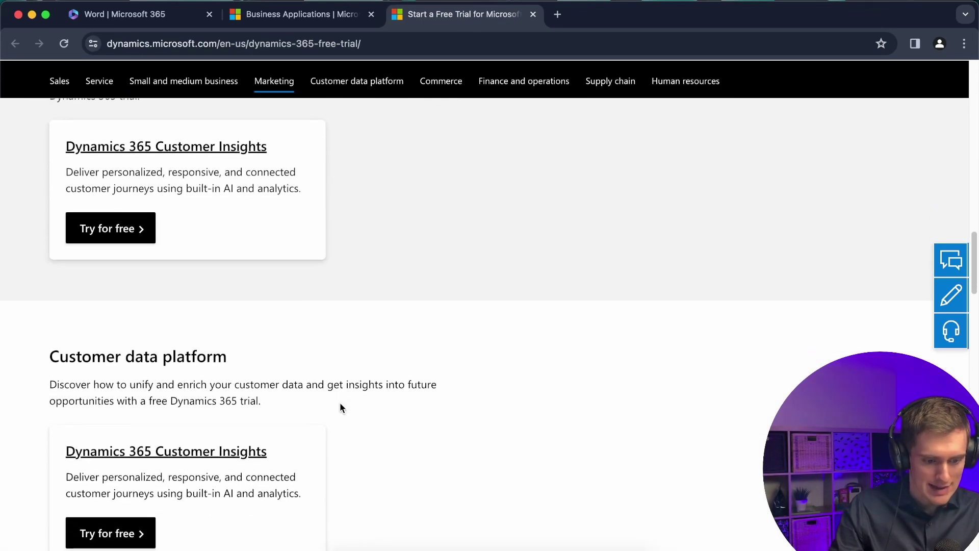
pyautogui.scroll(-9, 340, 403)
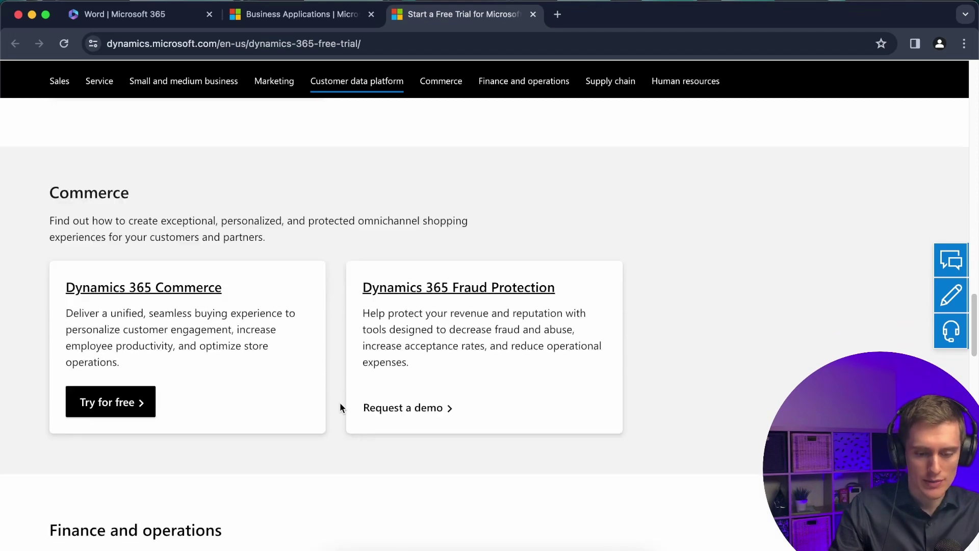
pyautogui.scroll(-3, 340, 402)
pyautogui.scroll(-1, 339, 403)
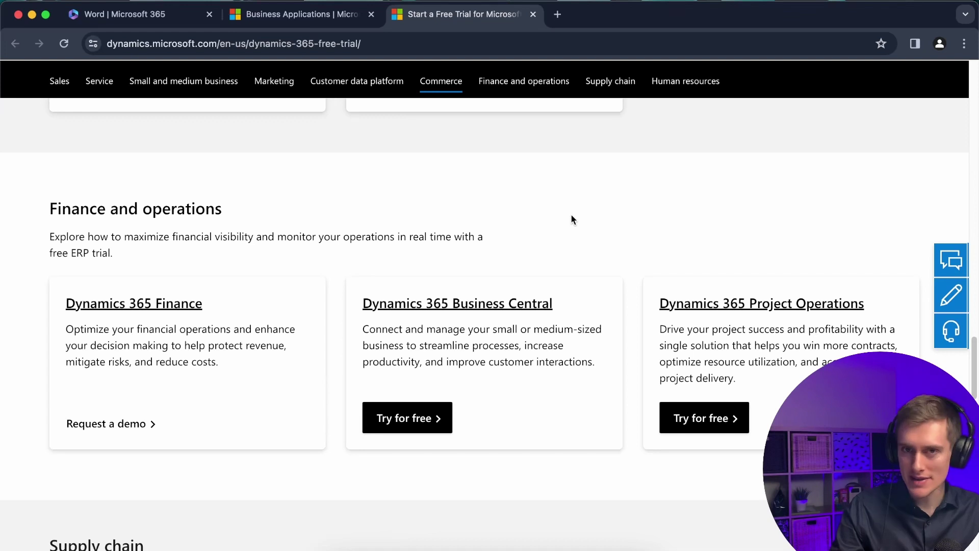
# Scroll the Dynamics 365 page up and down to find the Dynamics 365 Sales trial card.
pyautogui.scroll(1, 566, 218)
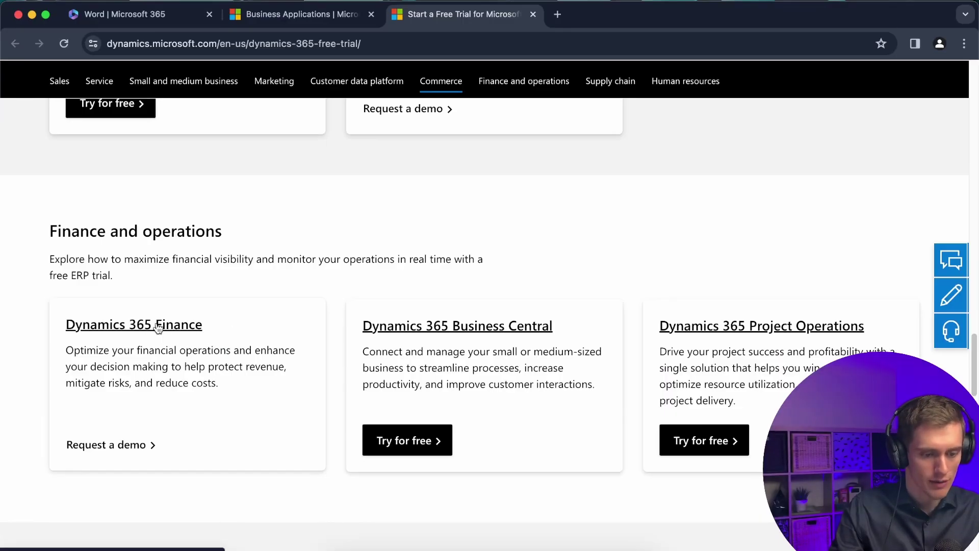
pyautogui.scroll(5, 209, 359)
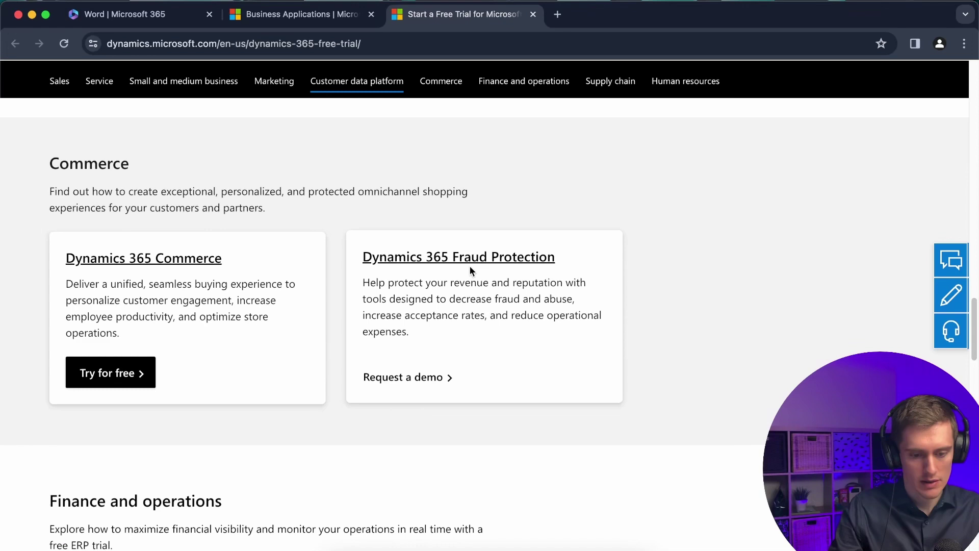
pyautogui.scroll(5, 476, 256)
pyautogui.scroll(-15, 459, 285)
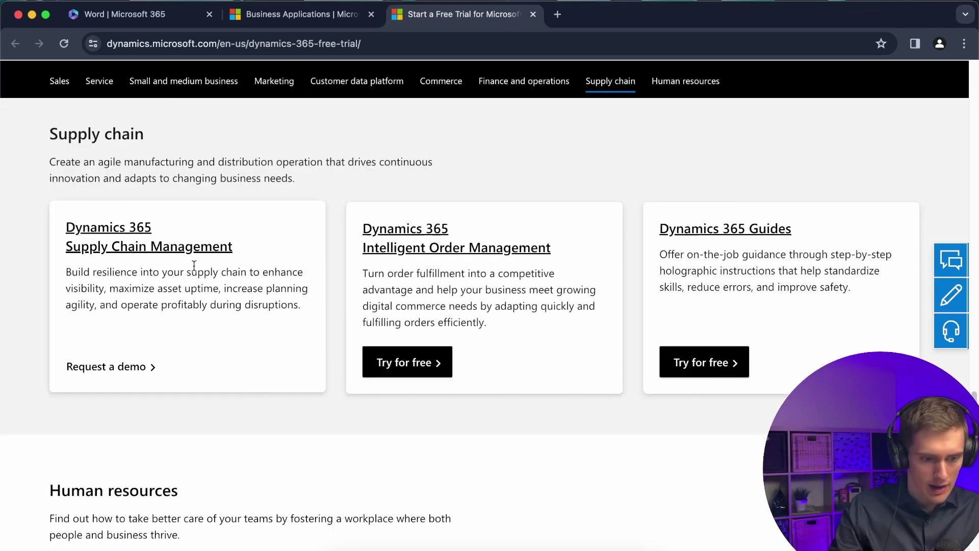
pyautogui.scroll(-5, 219, 254)
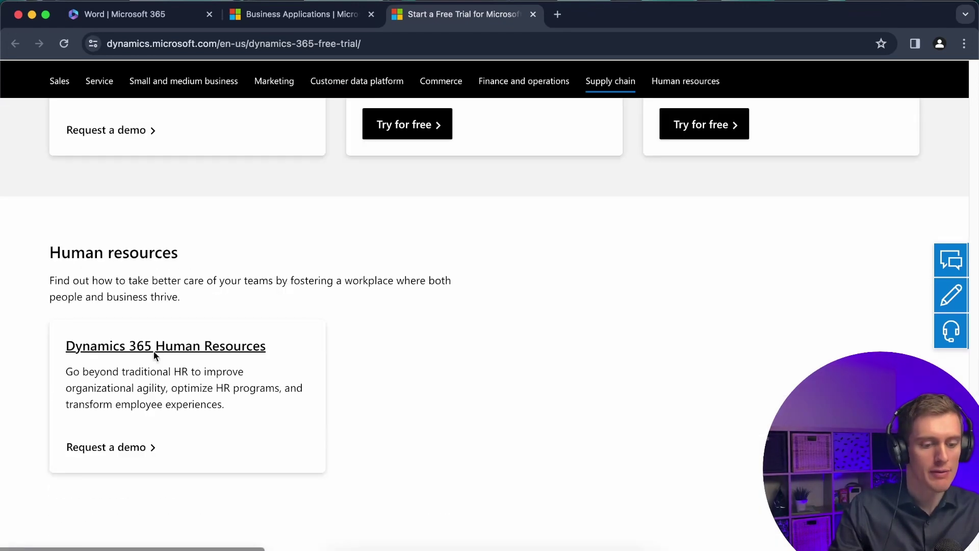
pyautogui.scroll(-1, 255, 354)
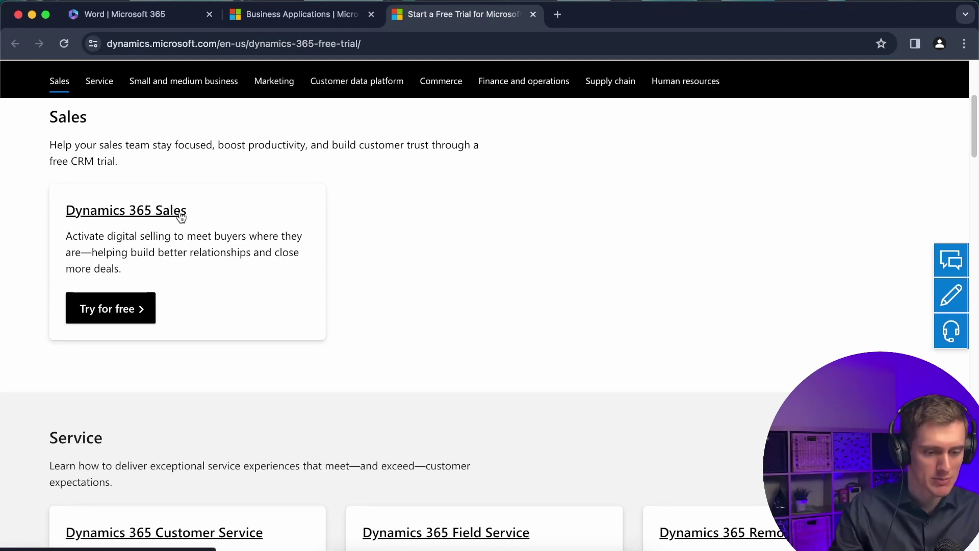
pyautogui.scroll(-3, 309, 282)
pyautogui.scroll(3, 311, 282)
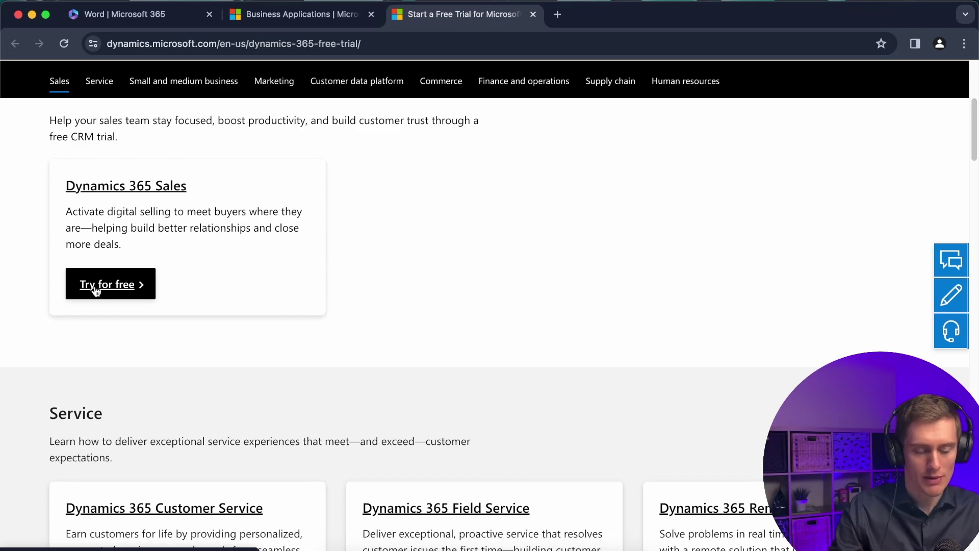
pyautogui.scroll(-5, 243, 337)
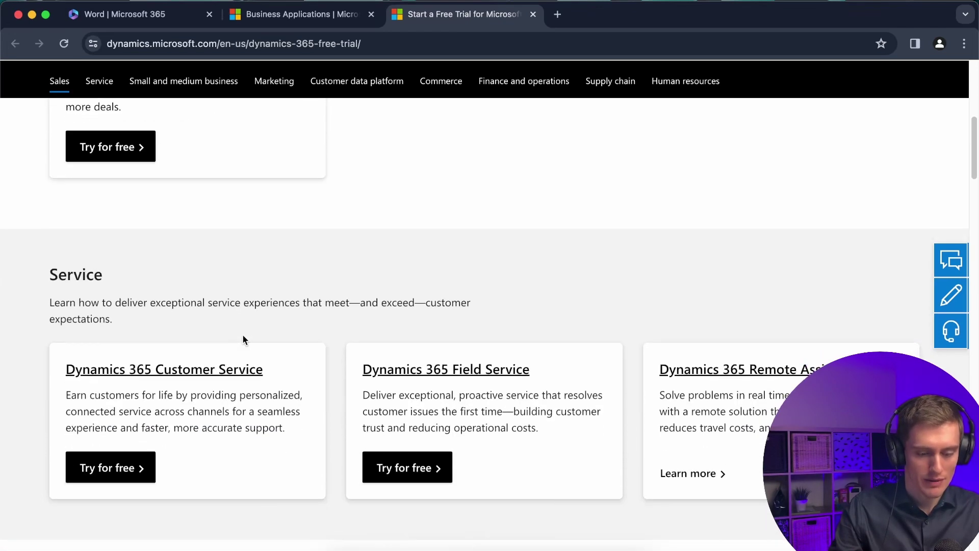
pyautogui.scroll(4, 243, 337)
# Start the Dynamics 365 Sales free trial with the pasted e-mail address and accept the terms.
pyautogui.click(133, 253)
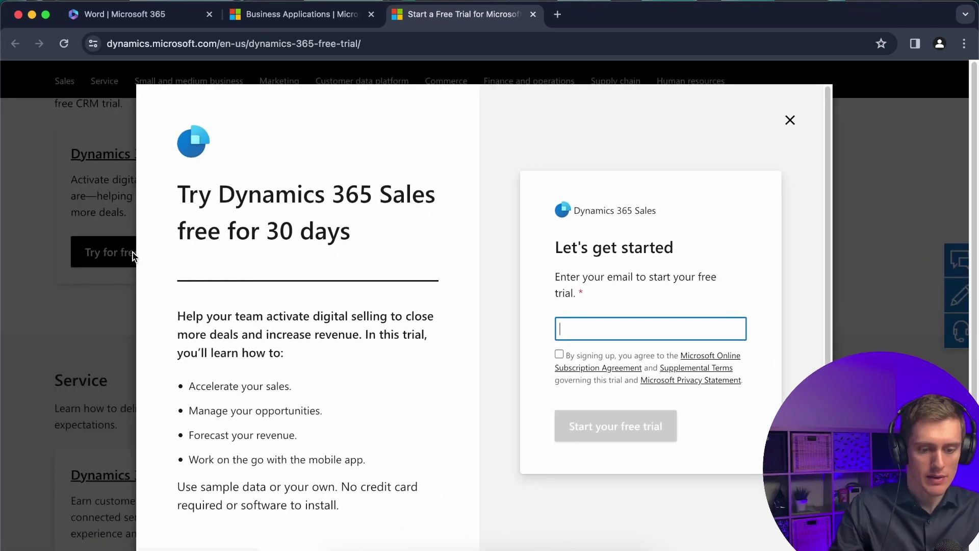
pyautogui.press('super+v')
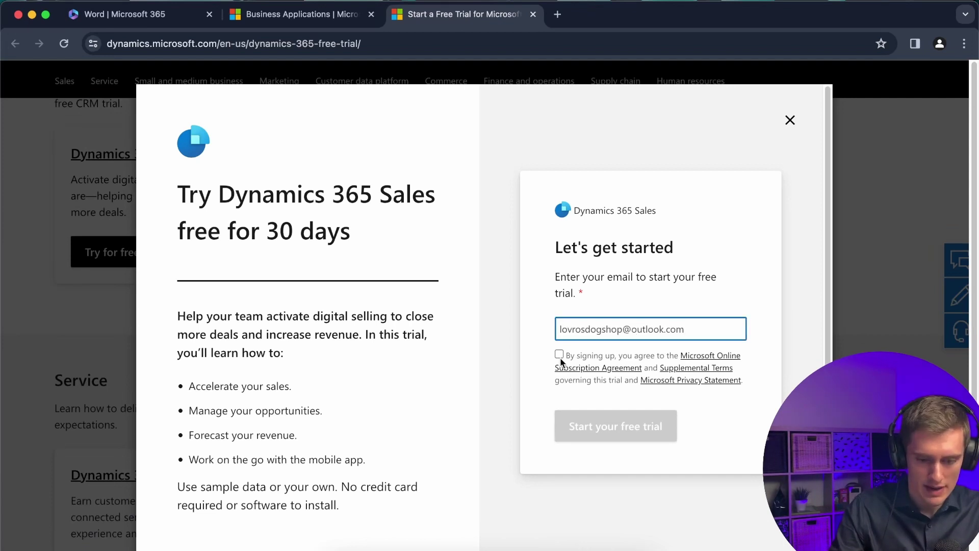
pyautogui.click(558, 354)
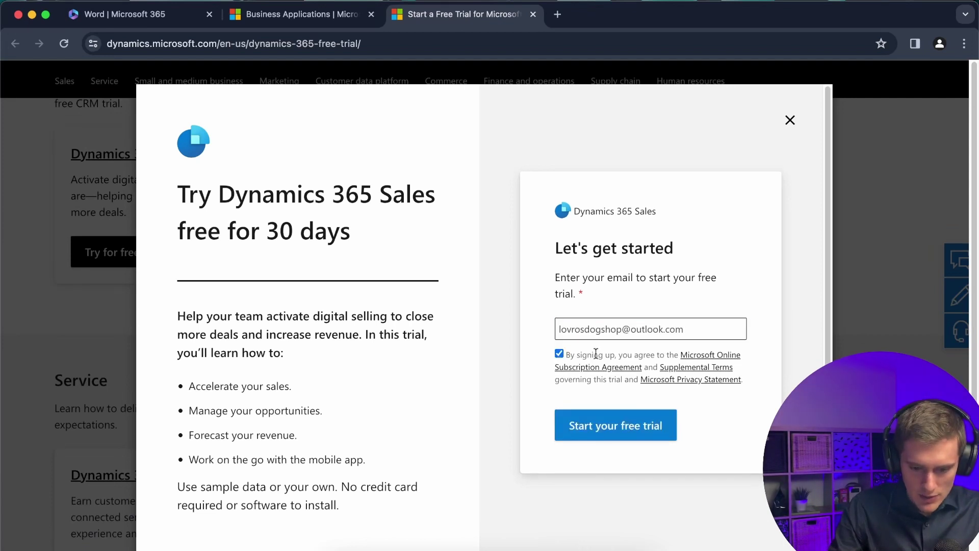
pyautogui.click(604, 432)
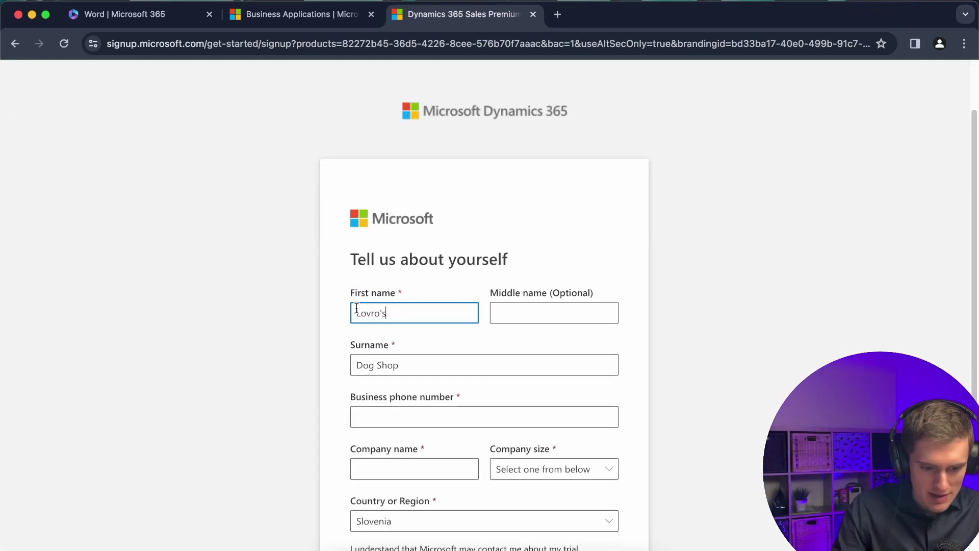
# Check the first name, then paste the business phone number into its field.
pyautogui.moveTo(356, 311); pyautogui.dragTo(392, 311)
pyautogui.click(400, 313)
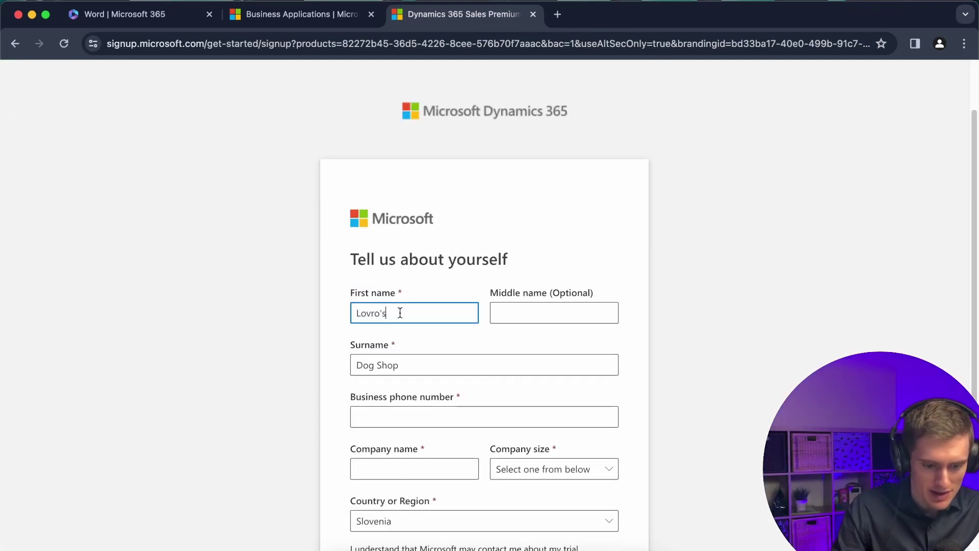
pyautogui.scroll(-3, 400, 312)
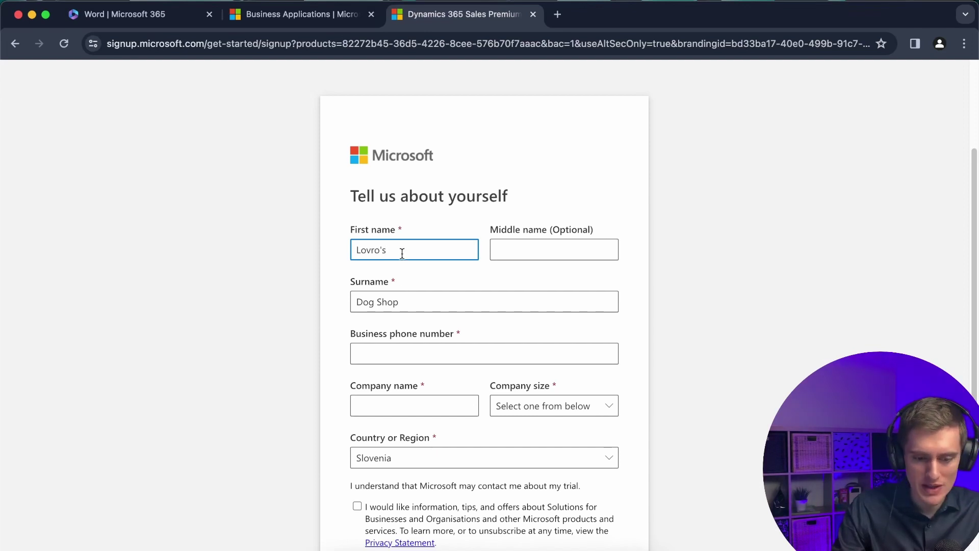
pyautogui.scroll(-1, 402, 254)
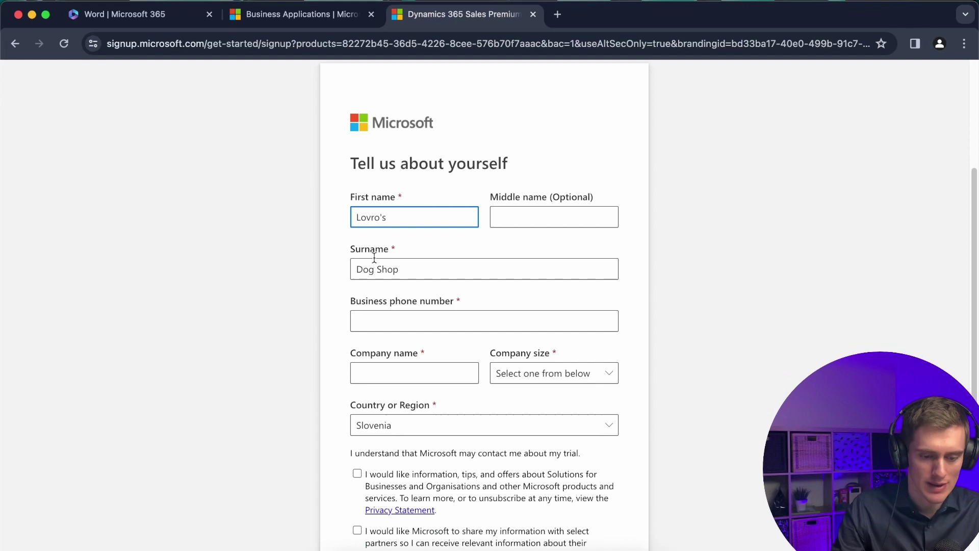
pyautogui.click(480, 322)
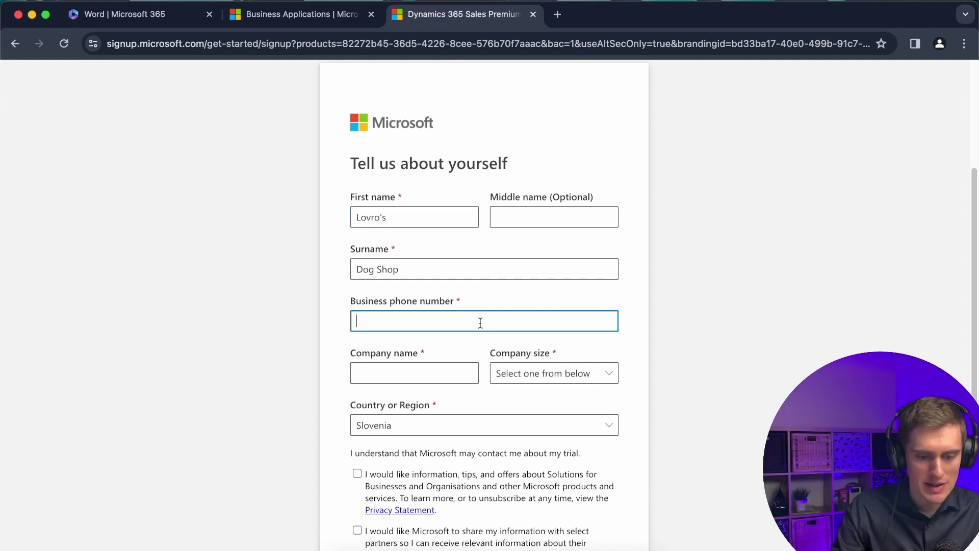
pyautogui.press('super+v')
# Build the company name by copying in the first name followed by 'Dog Shop'.
pyautogui.click(450, 367)
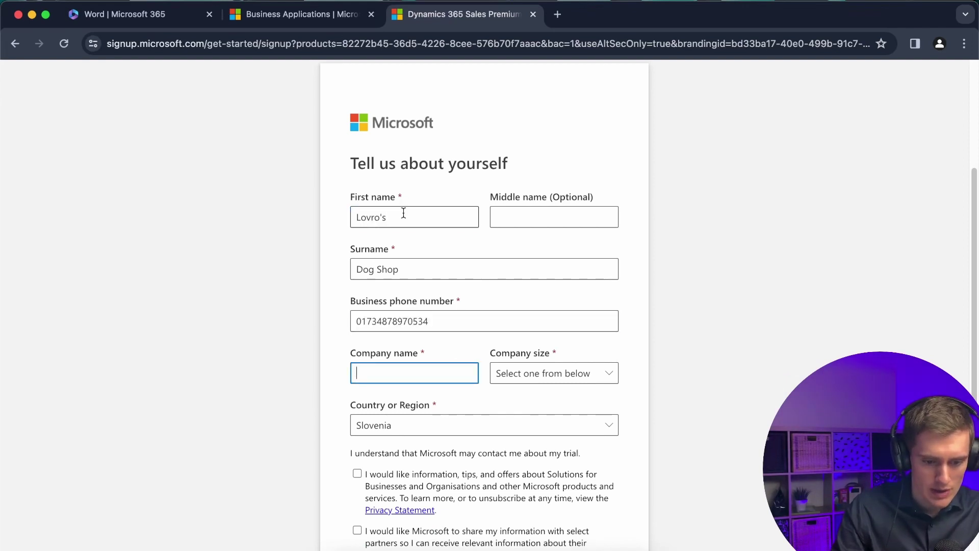
pyautogui.moveTo(402, 212); pyautogui.dragTo(292, 217)
pyautogui.press('super+c')
pyautogui.click(367, 372)
pyautogui.press('super+v')
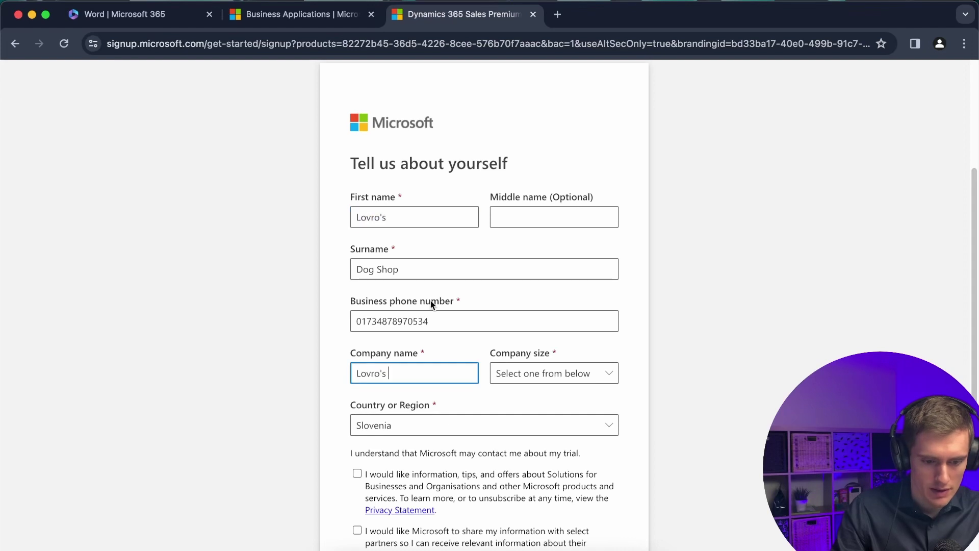
pyautogui.moveTo(403, 269); pyautogui.dragTo(321, 269)
pyautogui.press('super+c')
pyautogui.click(417, 384)
pyautogui.press('super+v')
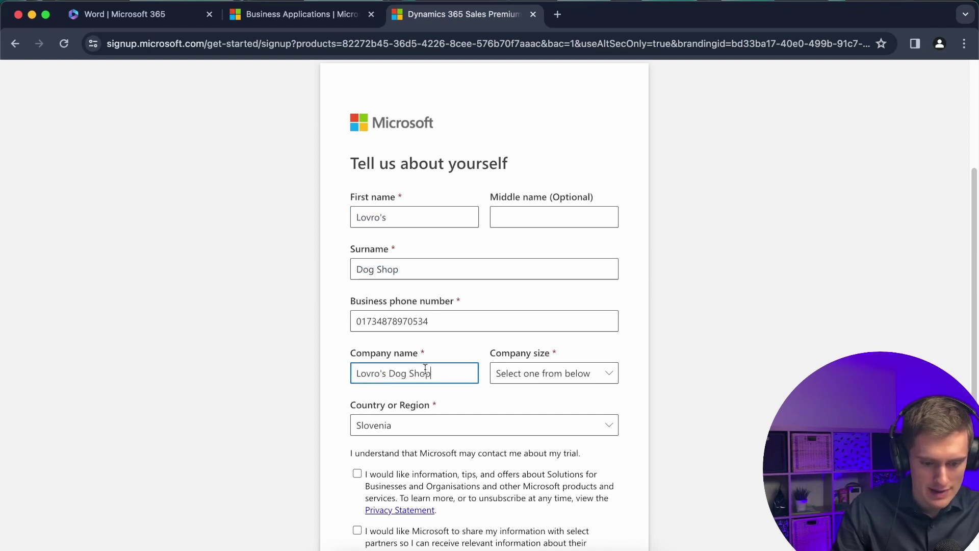
# Drop the possessive ending from the first name and enter the owner's real surname.
pyautogui.click(406, 217)
pyautogui.press('BackSpace')
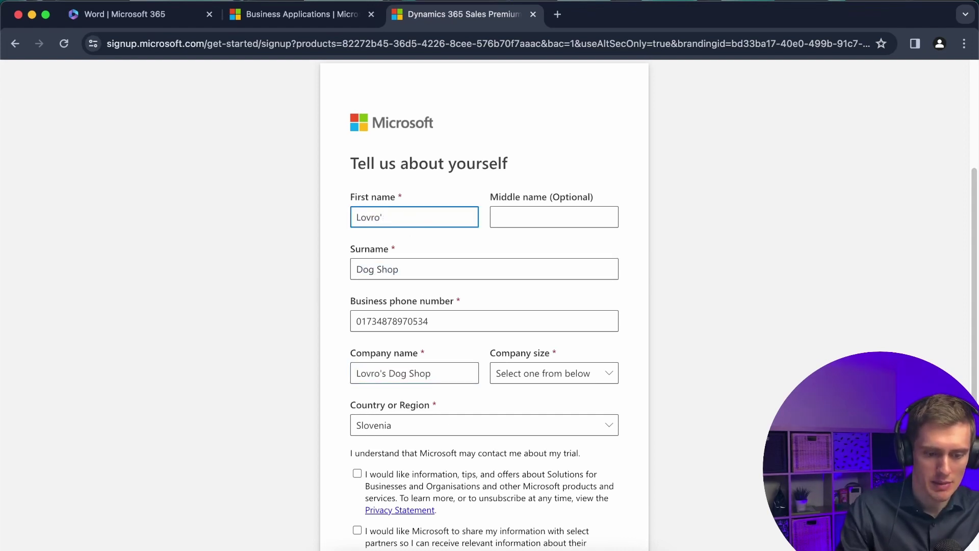
pyautogui.press('Tab')
pyautogui.press('Tab')
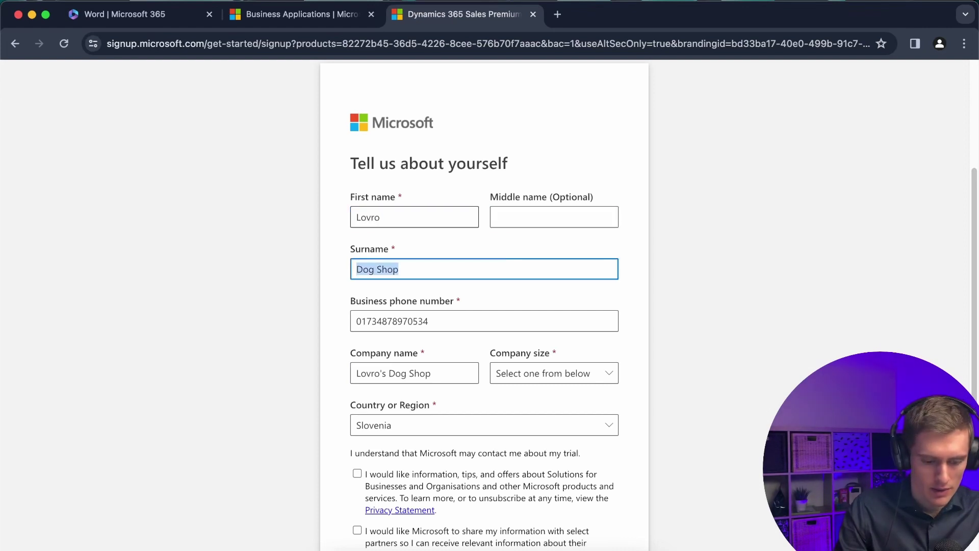
pyautogui.write('Suhadolnik')
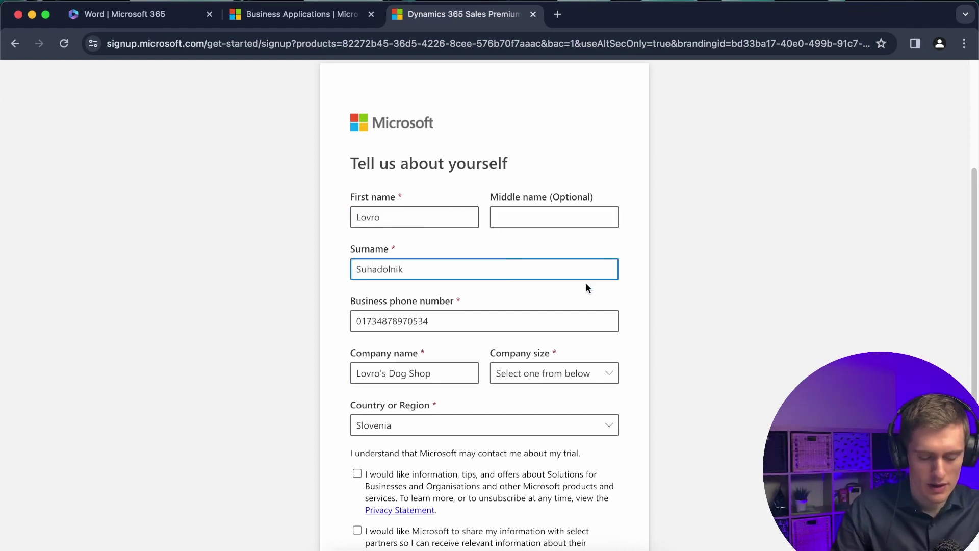
pyautogui.scroll(-2, 586, 284)
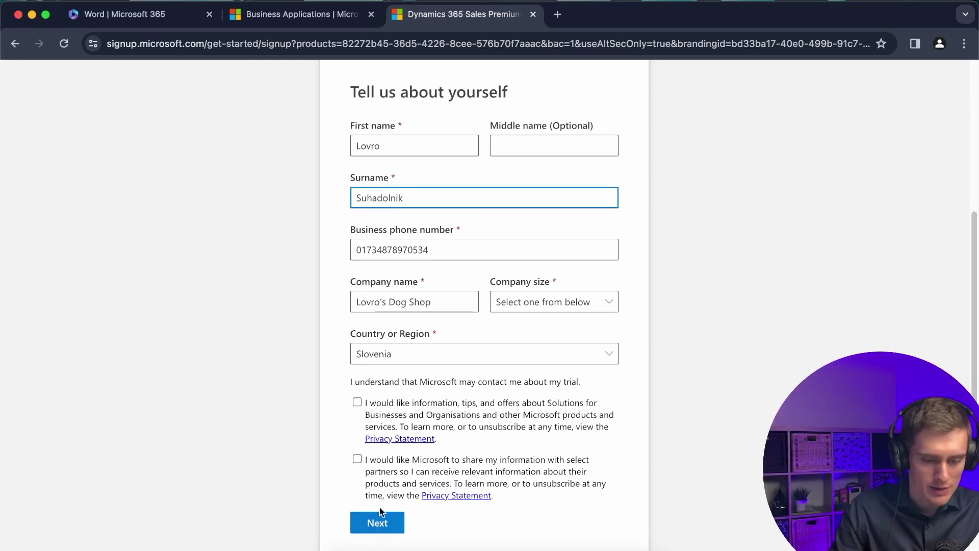
# Choose '1 person' as the company size and submit the sign-up details.
pyautogui.click(393, 533)
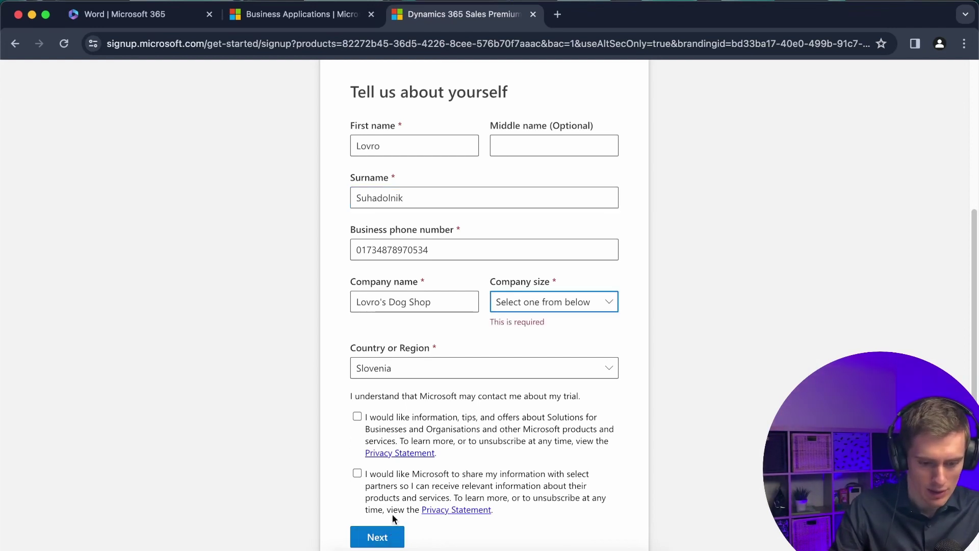
pyautogui.click(602, 304)
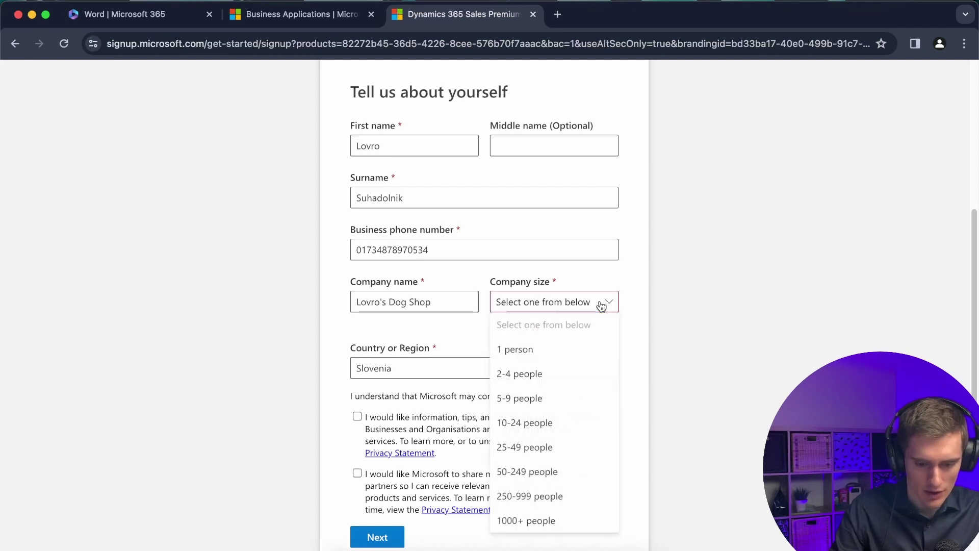
pyautogui.click(517, 357)
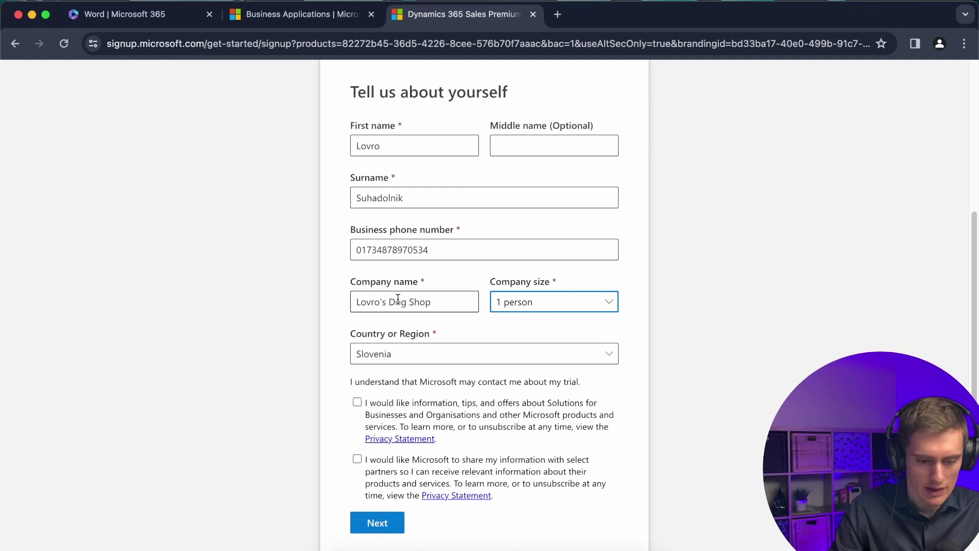
pyautogui.click(695, 325)
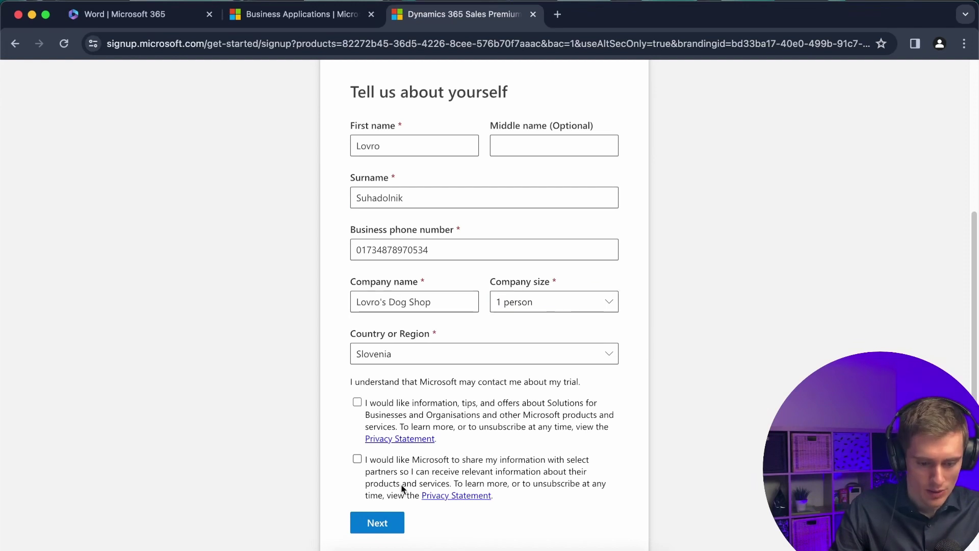
pyautogui.click(384, 528)
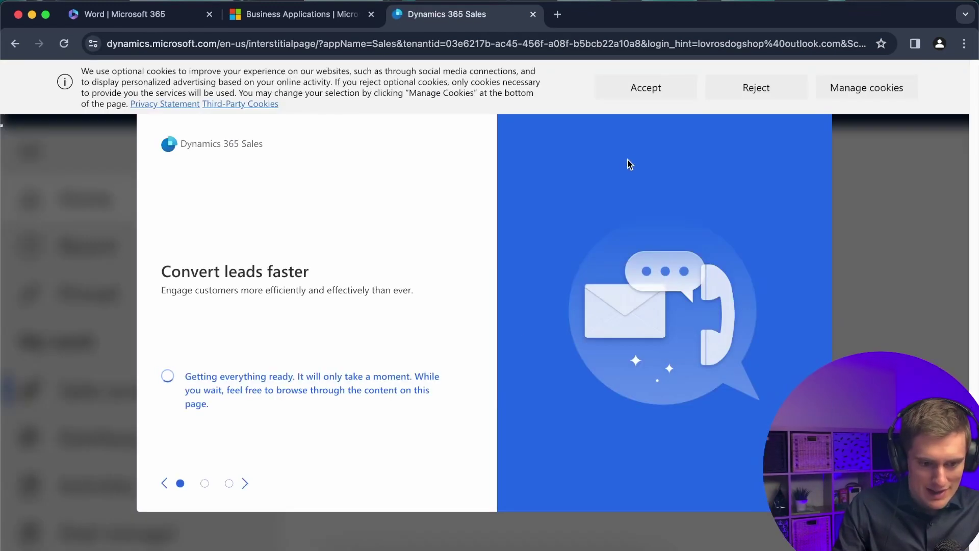
# Accept the optional cookies and swipe the getting-ready carousel while the trial prepares.
pyautogui.click(674, 91)
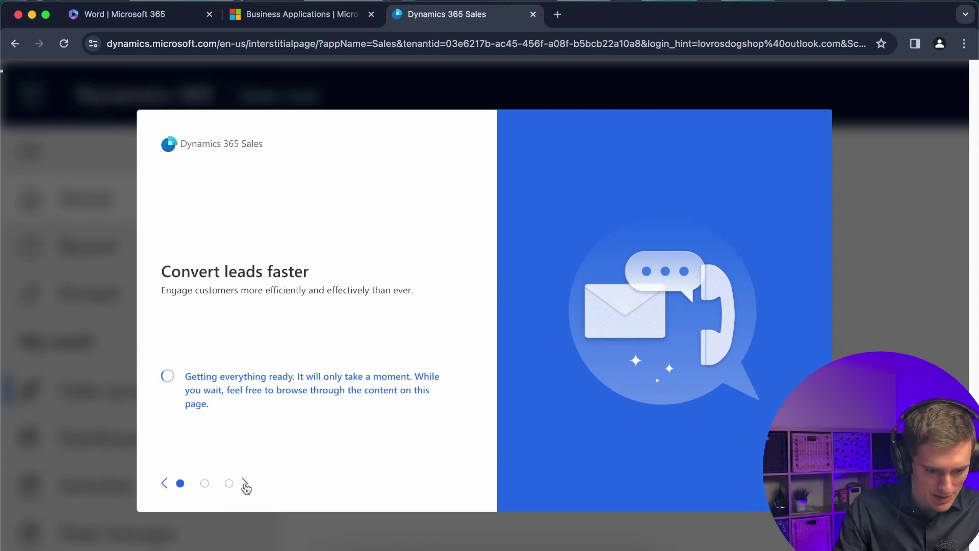
pyautogui.moveTo(221, 380); pyautogui.dragTo(362, 380)
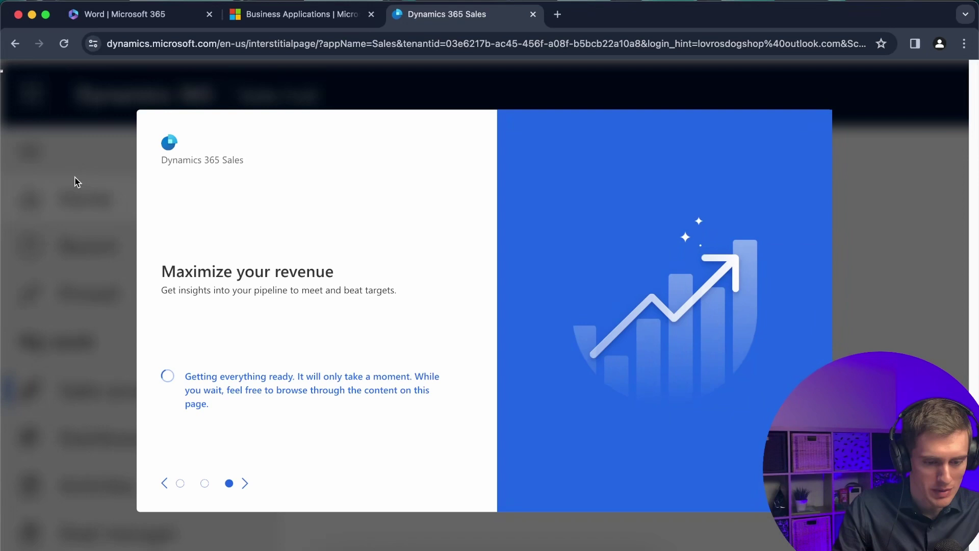
# Launch the Sales trial app and select the new organization's domain in the address bar.
pyautogui.click(202, 386)
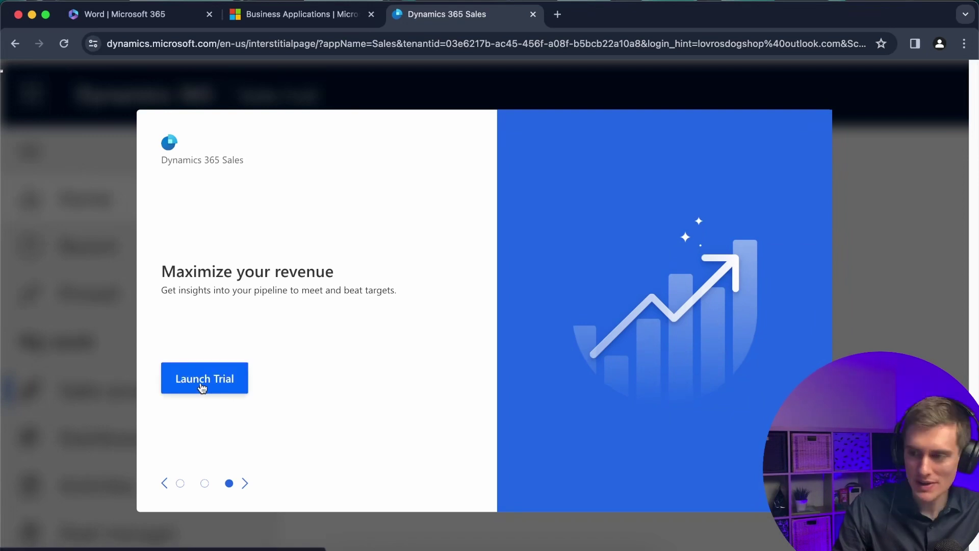
pyautogui.click(241, 383)
pyautogui.click(130, 45)
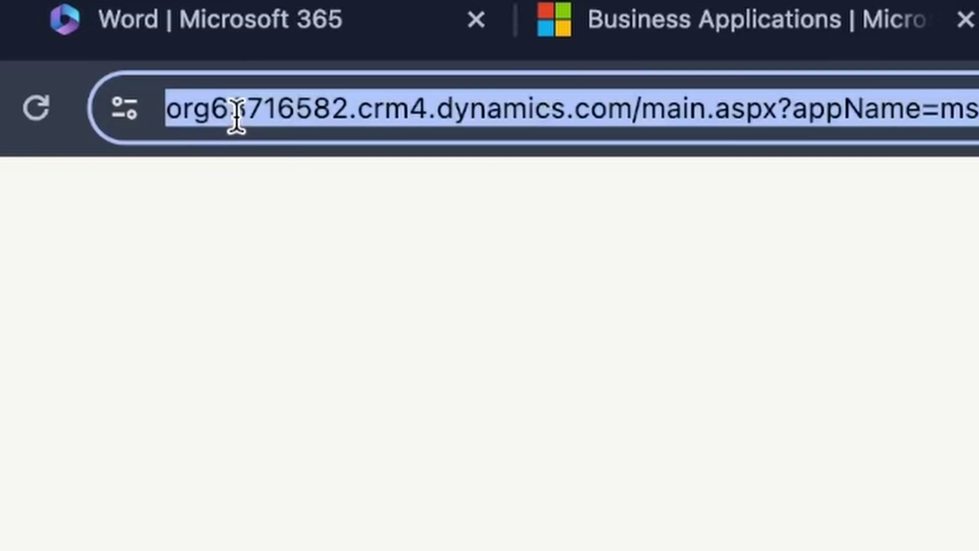
pyautogui.moveTo(139, 44); pyautogui.dragTo(203, 45)
pyautogui.moveTo(456, 114); pyautogui.dragTo(719, 123)
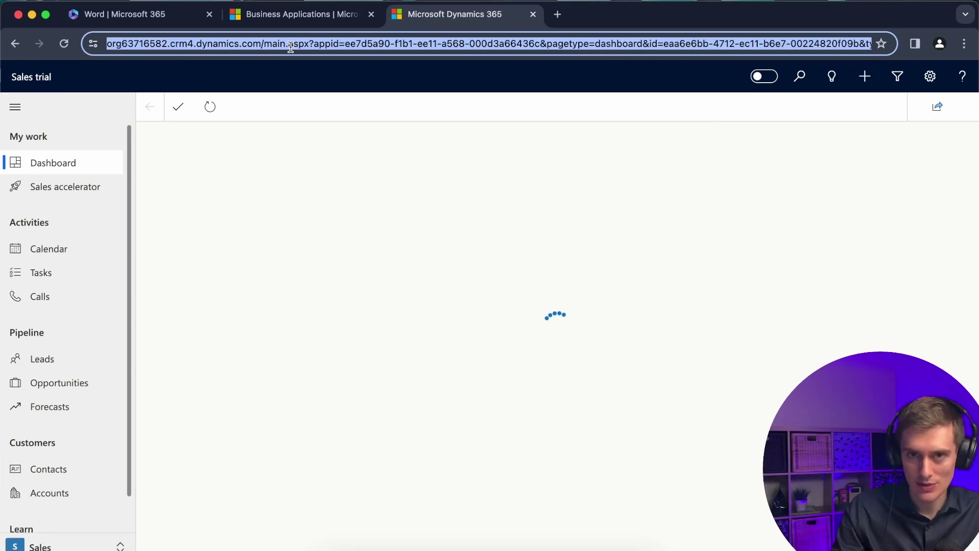
# Close the new-look callout and welcome tour, then scroll the dashboard to Pipeline by stage.
pyautogui.click(709, 175)
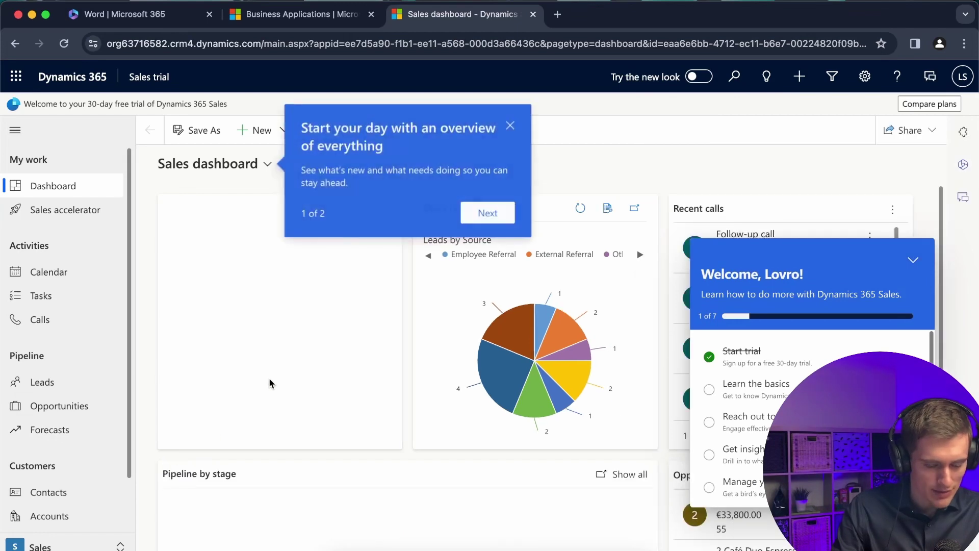
pyautogui.click(510, 126)
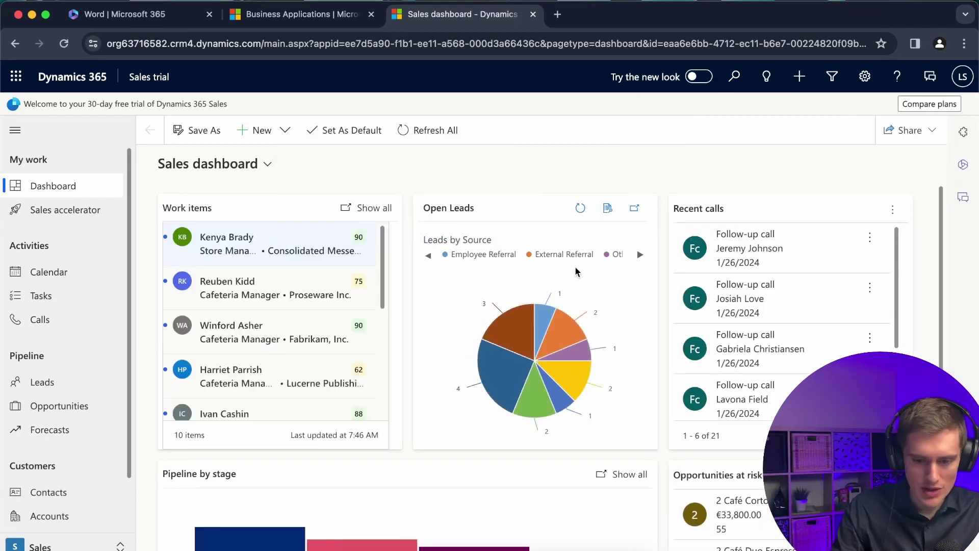
pyautogui.scroll(-4, 580, 269)
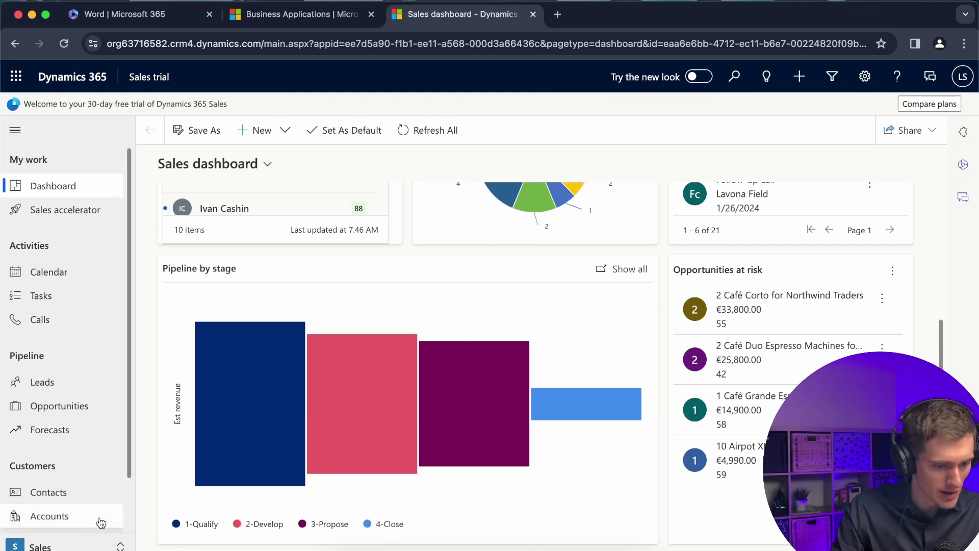
pyautogui.scroll(-2, 86, 446)
pyautogui.scroll(2, 86, 445)
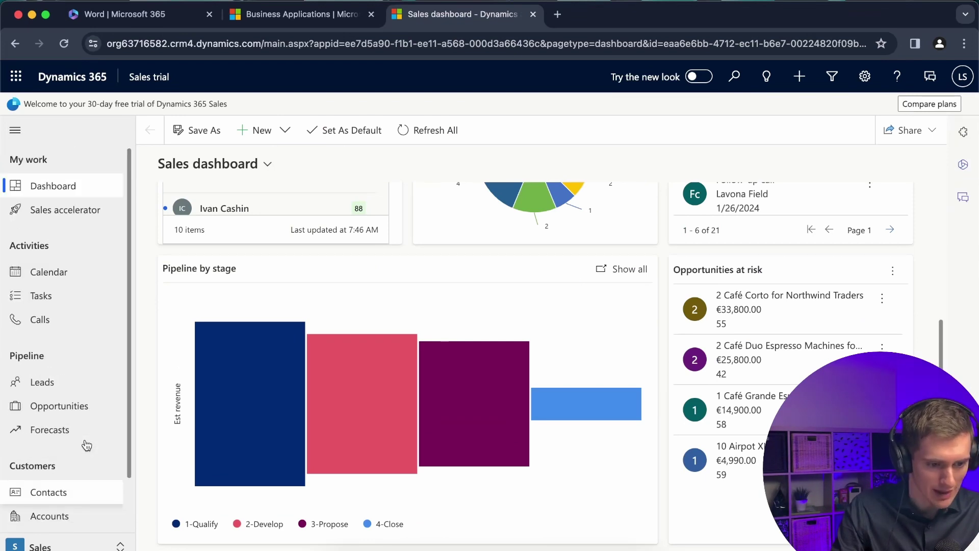